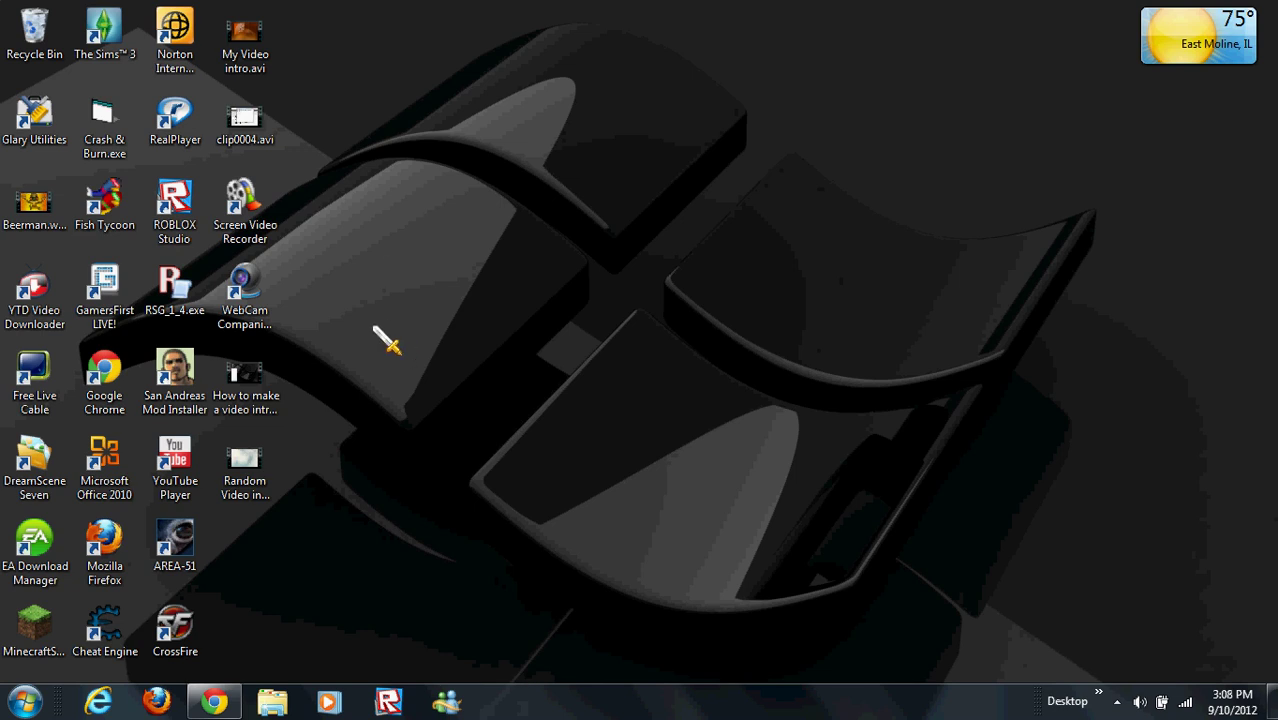
# Step: Drag selection boxes over the desktop icons, then clear the selection
pyautogui.moveTo(390, 260); pyautogui.dragTo(214, 508)
pyautogui.click(465, 294)
pyautogui.moveTo(400, 138); pyautogui.dragTo(804, 550)
pyautogui.moveTo(460, 52); pyautogui.dragTo(809, 428)
pyautogui.moveTo(459, 122); pyautogui.dragTo(1090, 566)
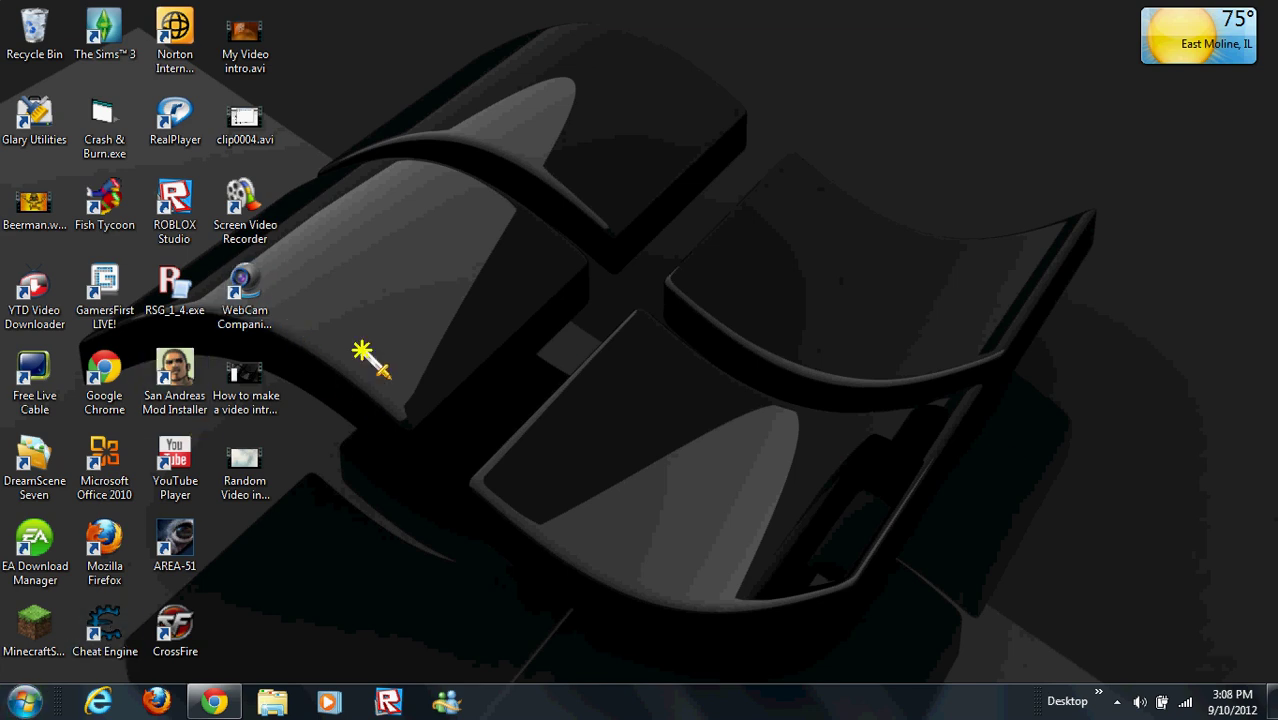
pyautogui.moveTo(359, 357); pyautogui.dragTo(250, 490)
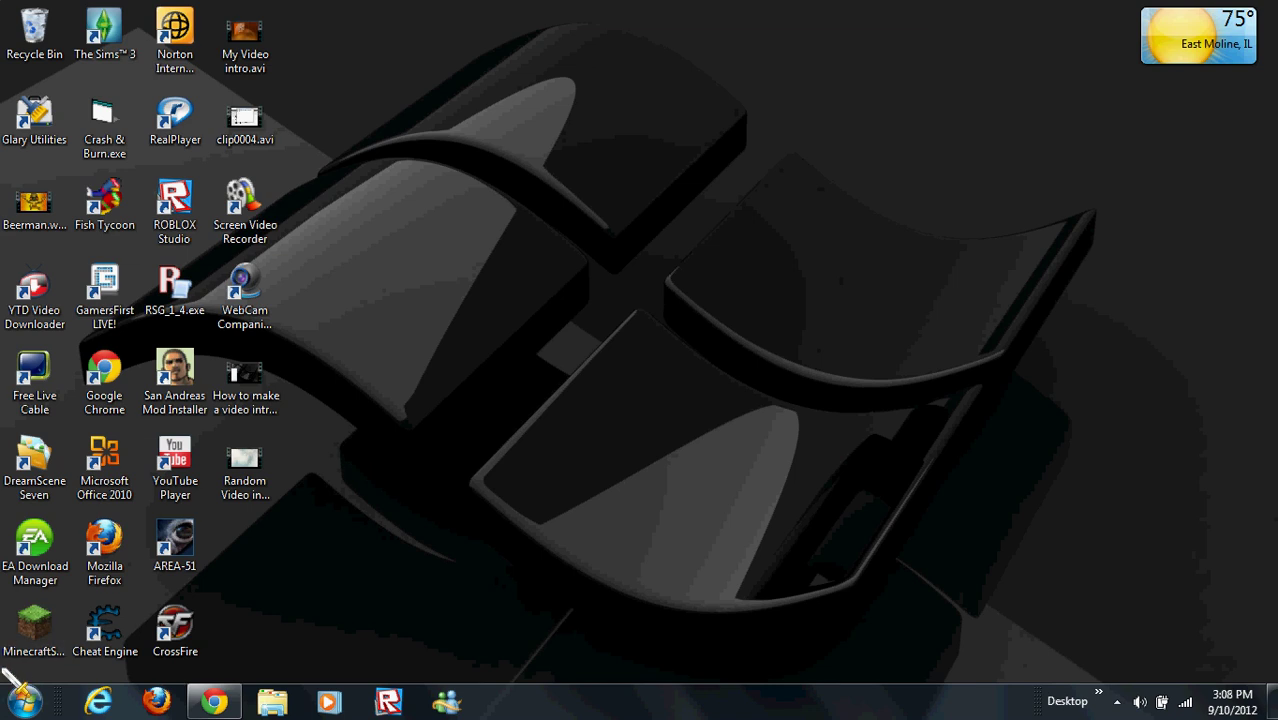
# Step: Search 'mo' from the Start menu and launch Windows Live Movie Maker
pyautogui.click(10, 708)
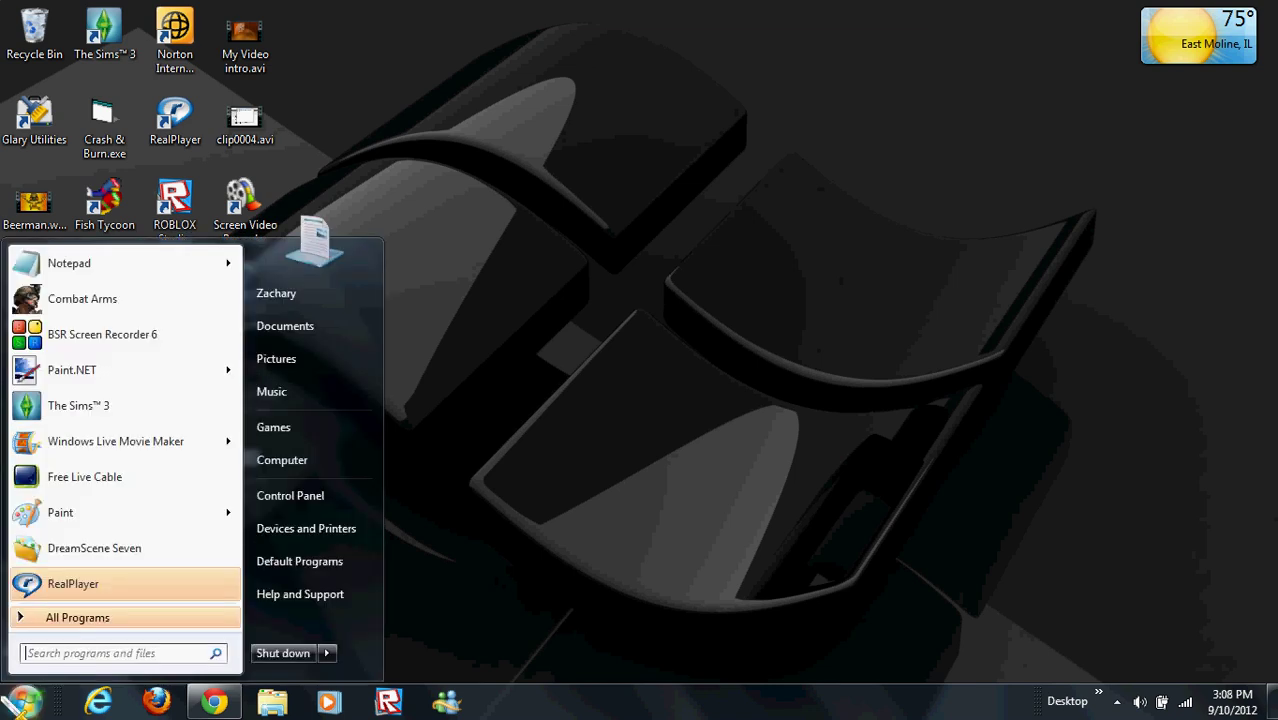
pyautogui.write('movie maker')
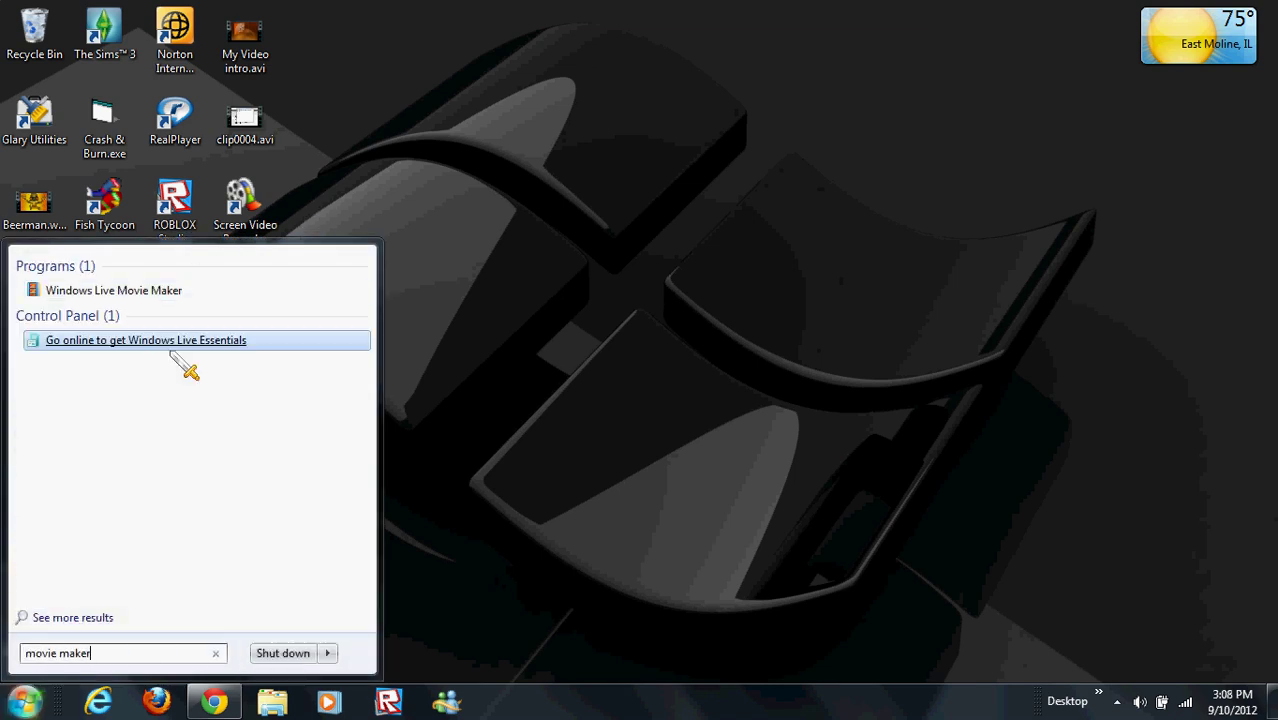
pyautogui.click(112, 298)
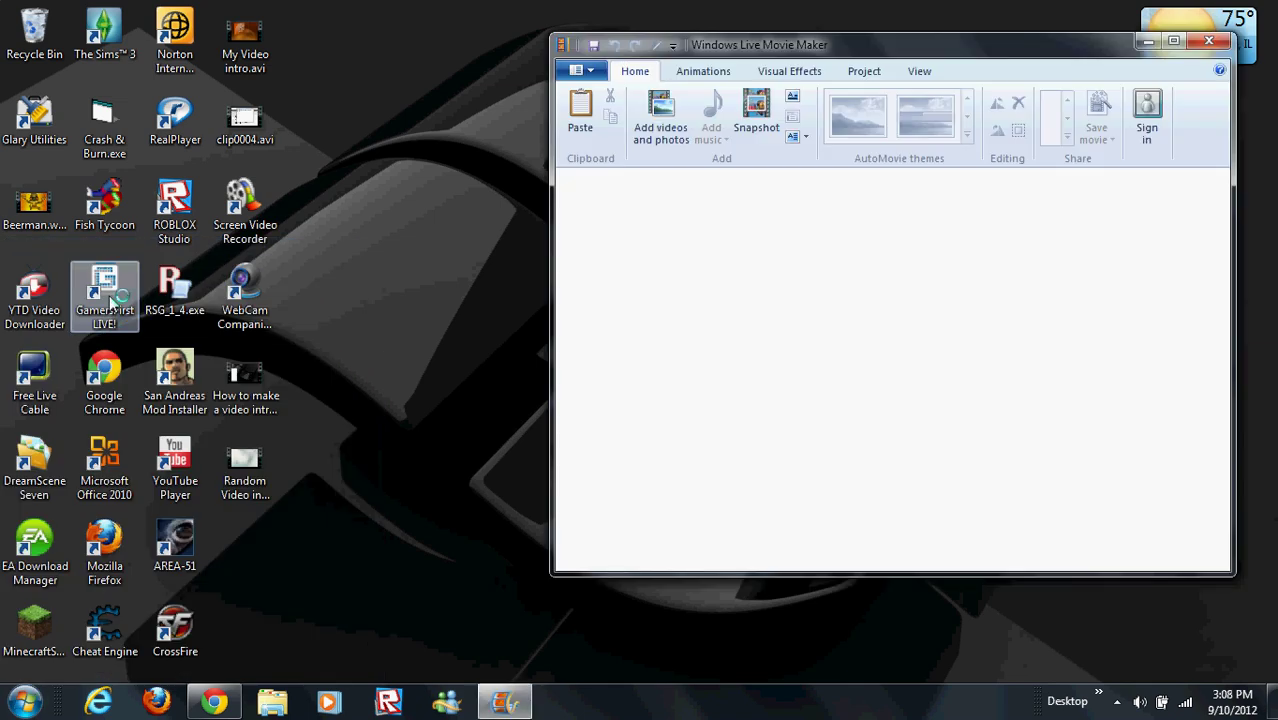
# Step: Shift the Movie Maker window left and drag Random Video intro.mp4 from the desktop into the storyboard
pyautogui.moveTo(872, 45); pyautogui.dragTo(707, 59)
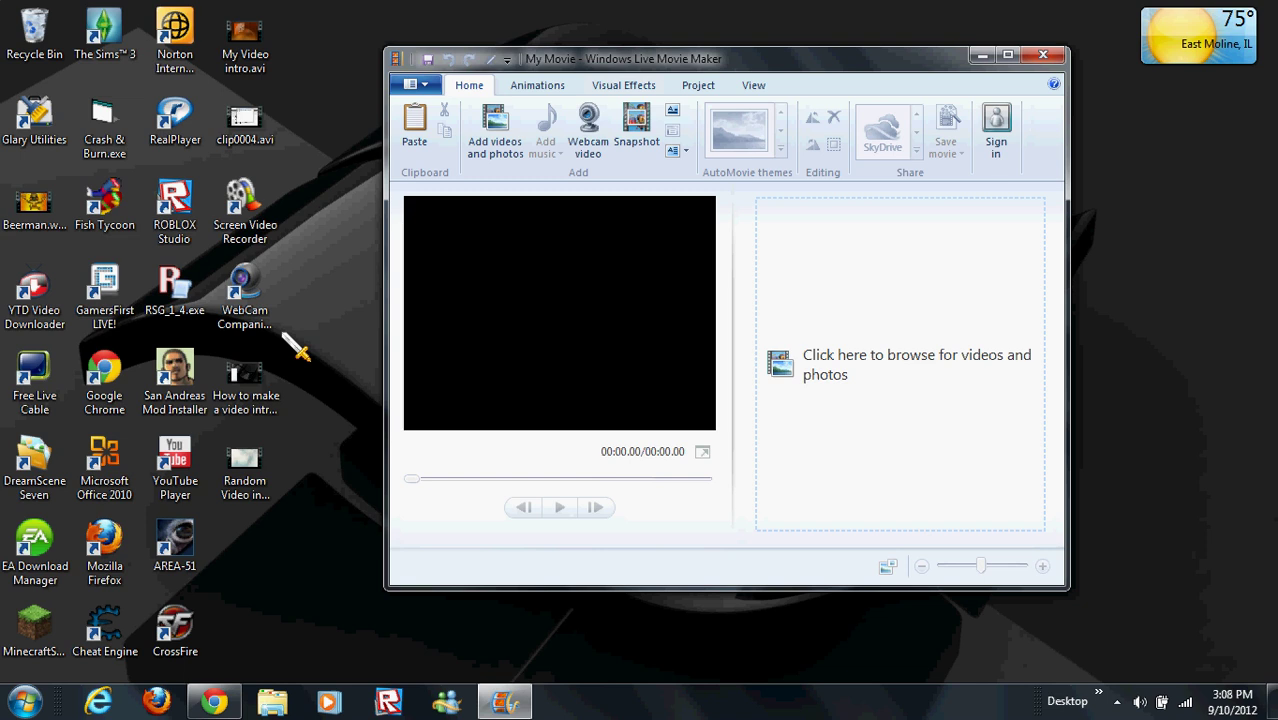
pyautogui.moveTo(296, 292); pyautogui.dragTo(375, 445)
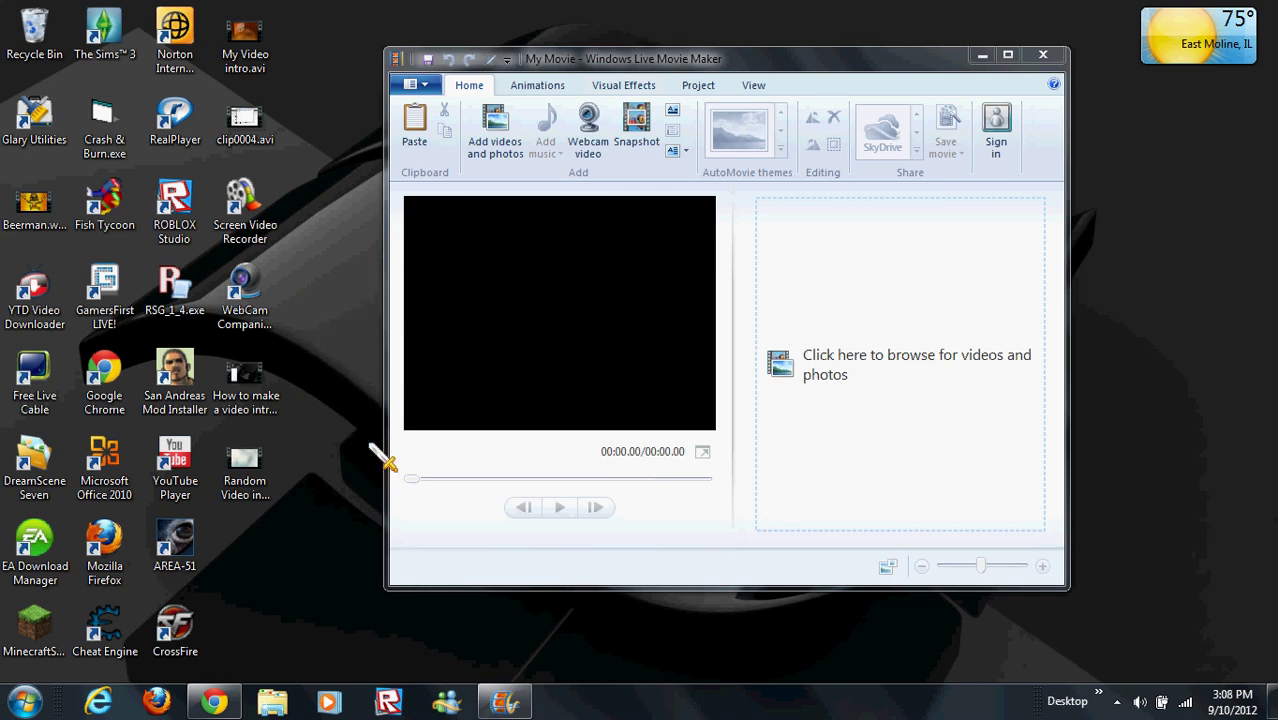
pyautogui.moveTo(308, 345); pyautogui.dragTo(212, 508)
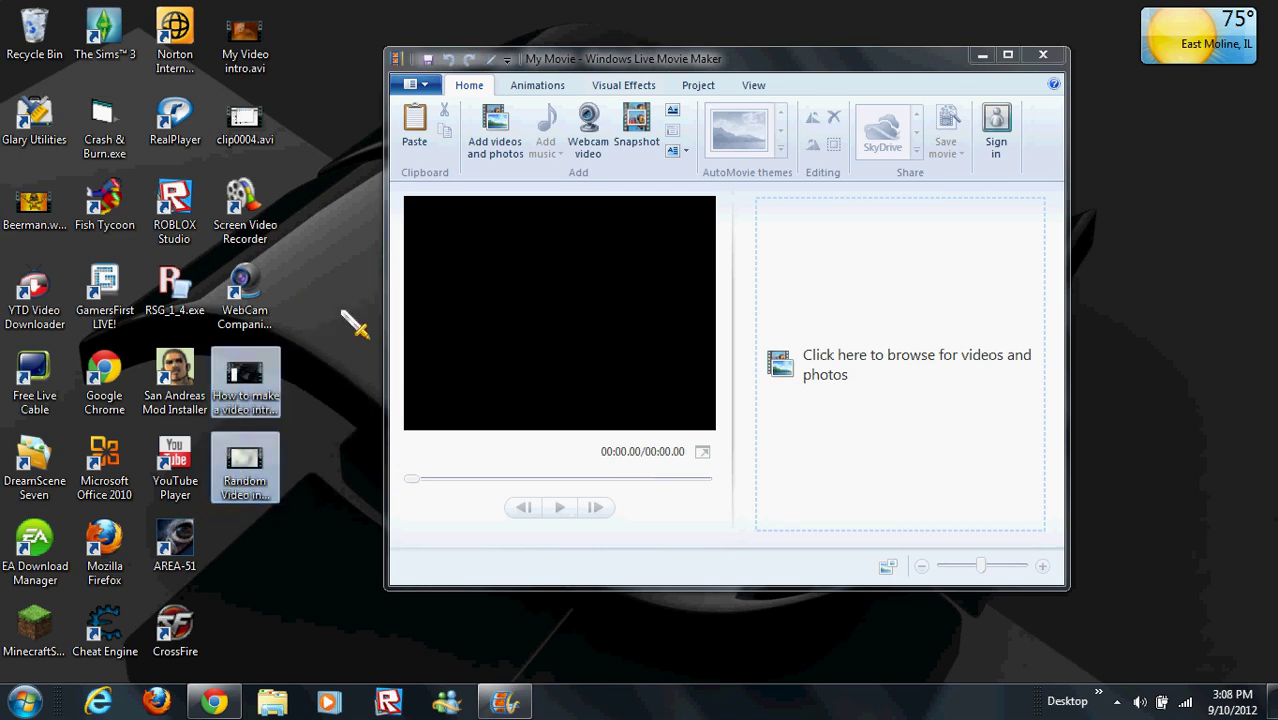
pyautogui.moveTo(316, 335); pyautogui.dragTo(297, 388)
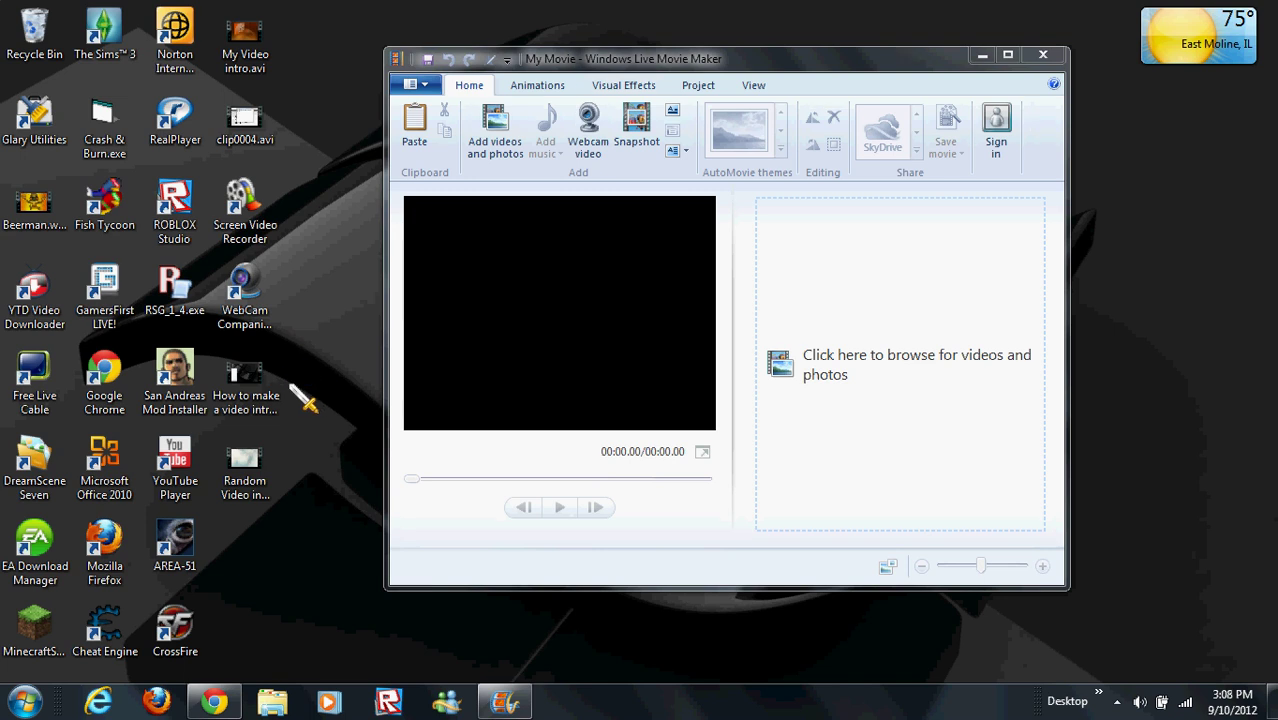
pyautogui.click(251, 397)
pyautogui.click(312, 362)
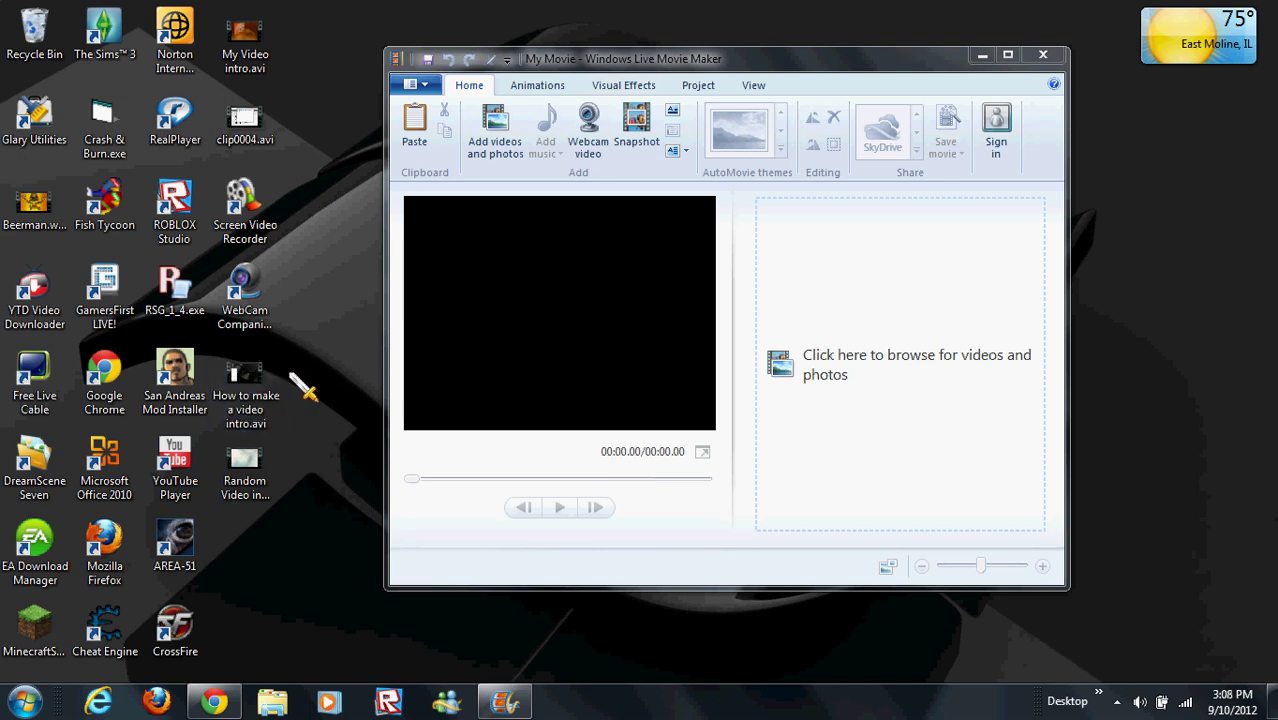
pyautogui.moveTo(250, 478); pyautogui.dragTo(803, 230)
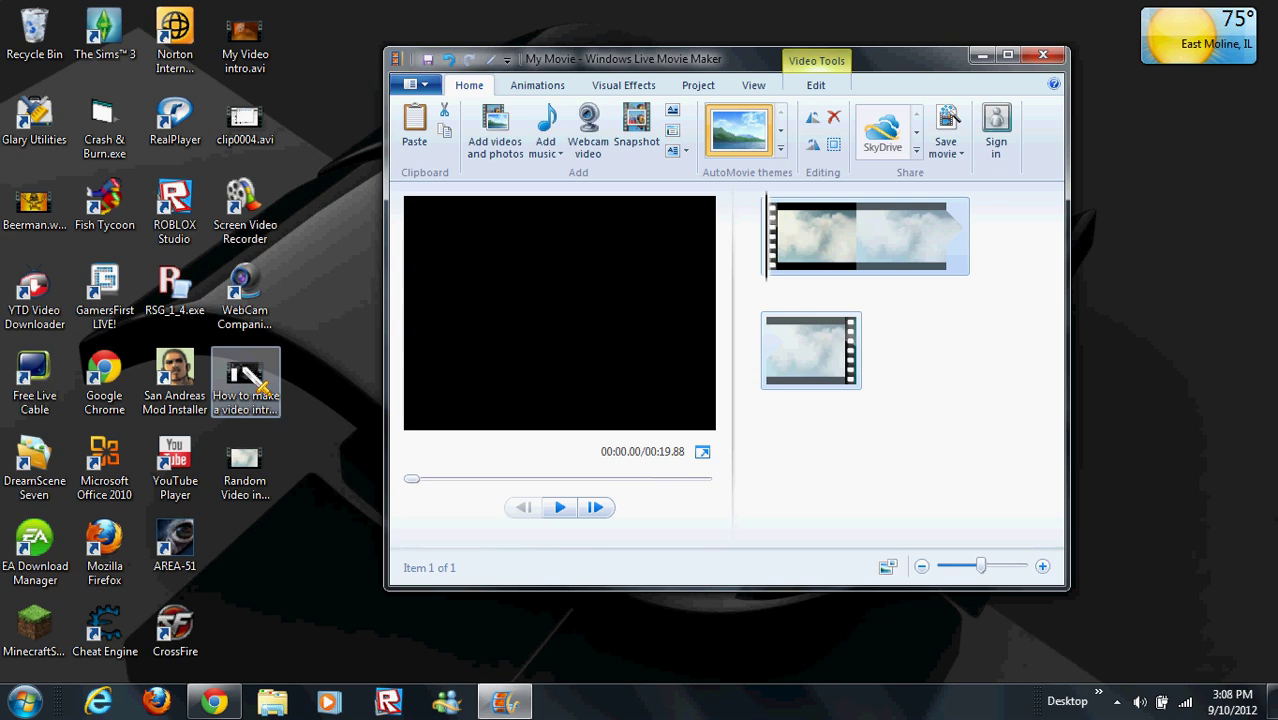
# Step: Append How to make a video intro.avi after the first clip and briefly preview it
pyautogui.moveTo(240, 383); pyautogui.dragTo(925, 372)
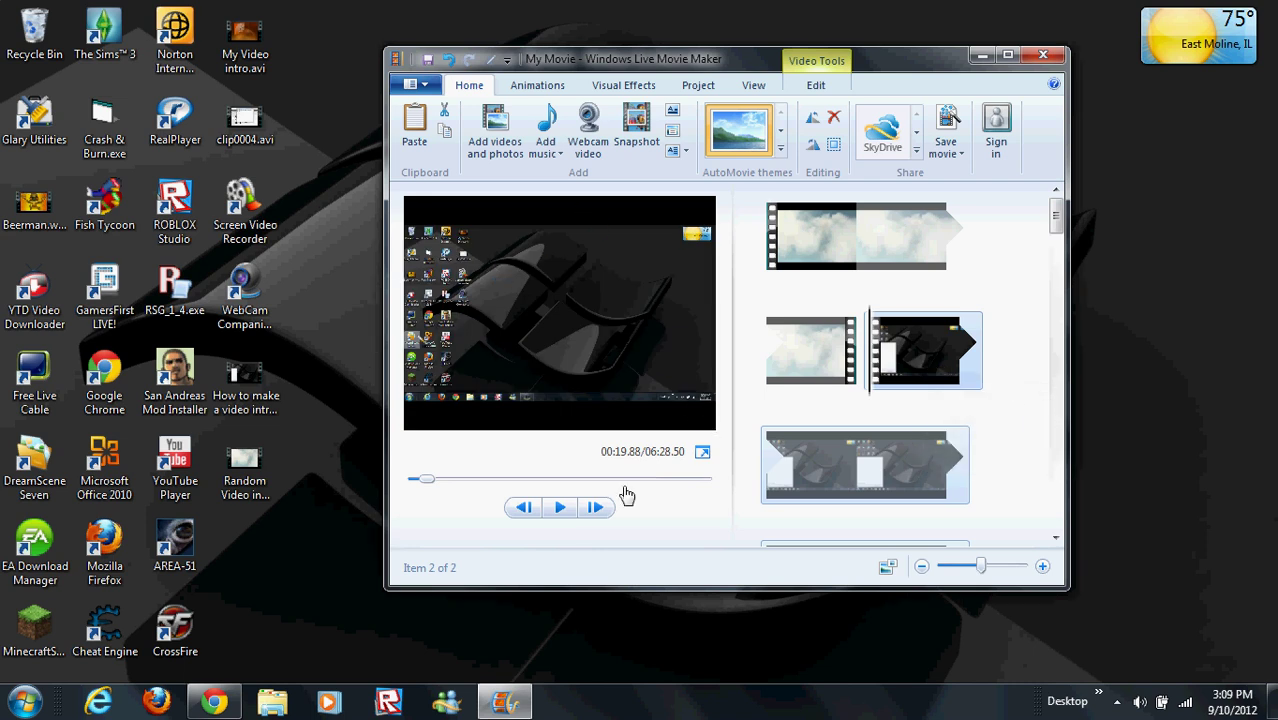
pyautogui.click(560, 505)
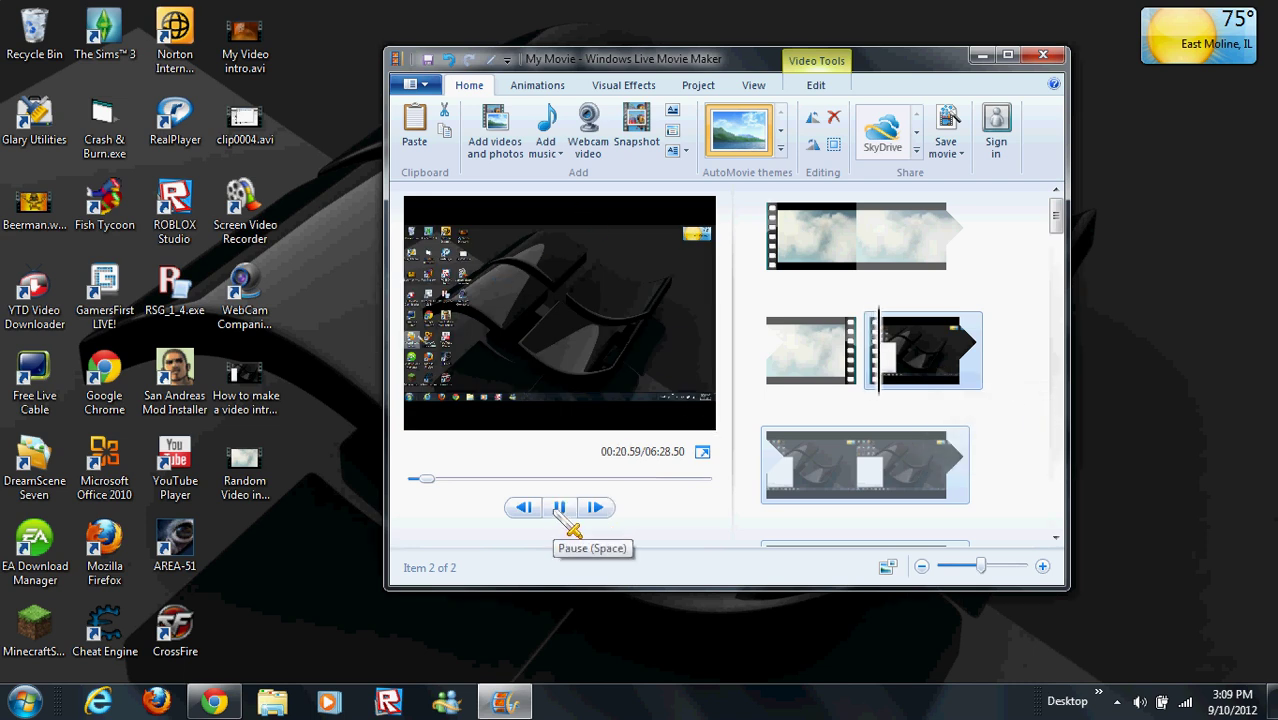
pyautogui.click(560, 507)
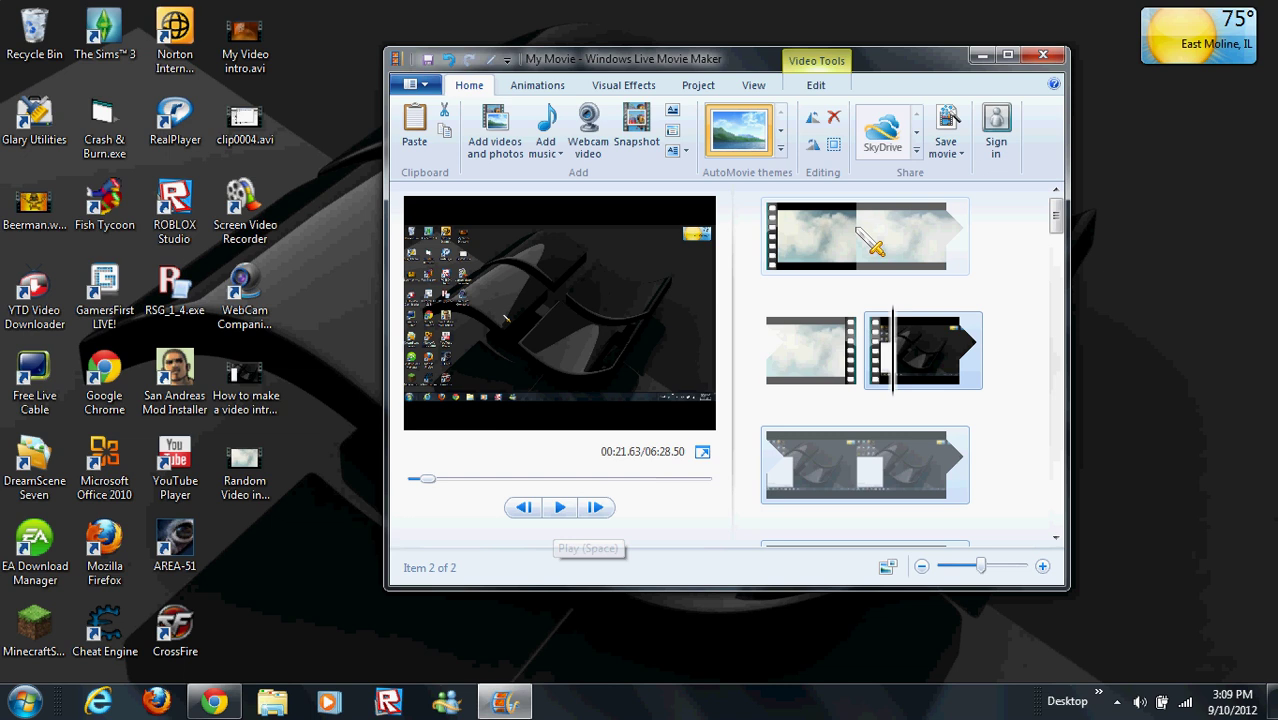
# Step: Rewind to the movie's start, play about two seconds, pause, and rewind again
pyautogui.click(406, 480)
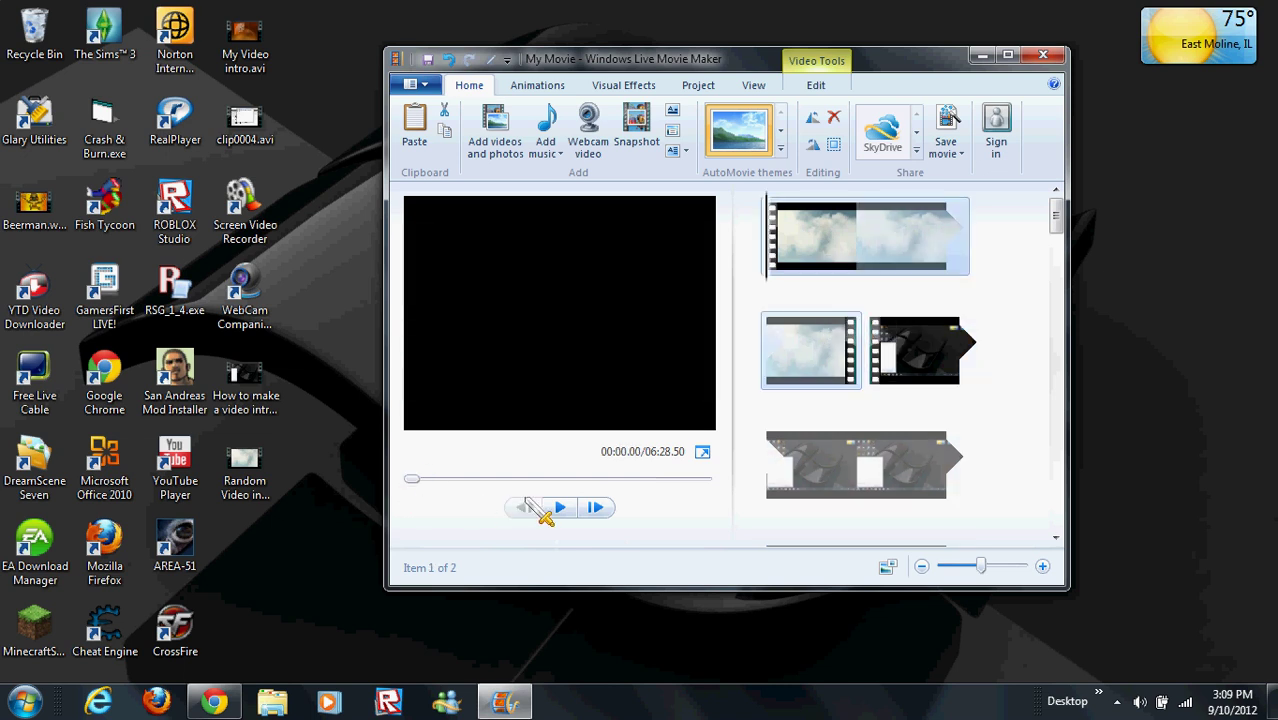
pyautogui.click(560, 507)
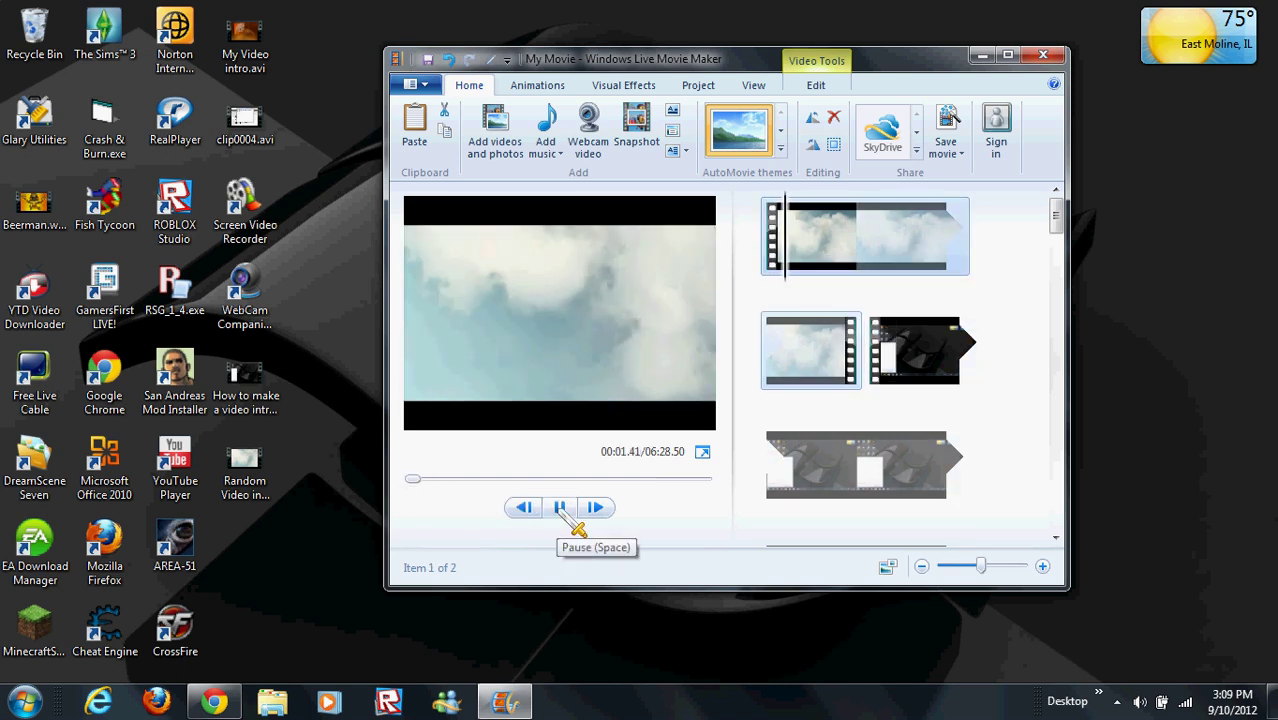
pyautogui.click(560, 507)
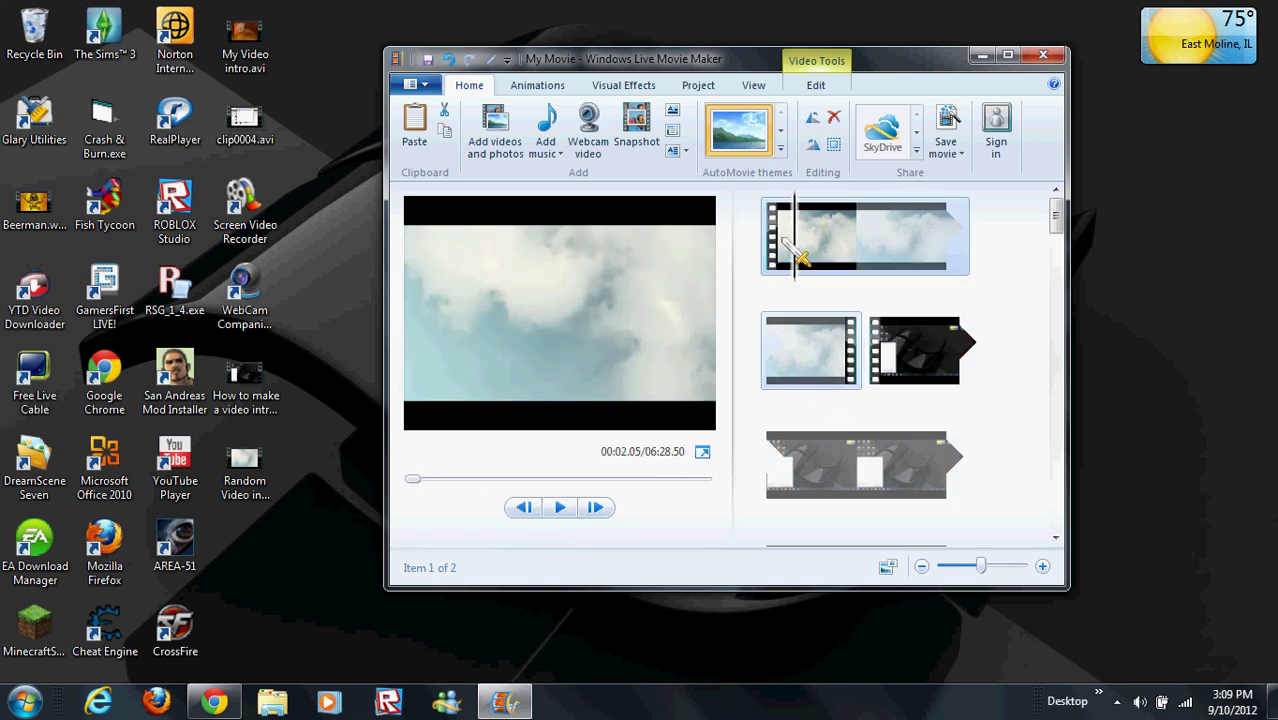
pyautogui.click(410, 481)
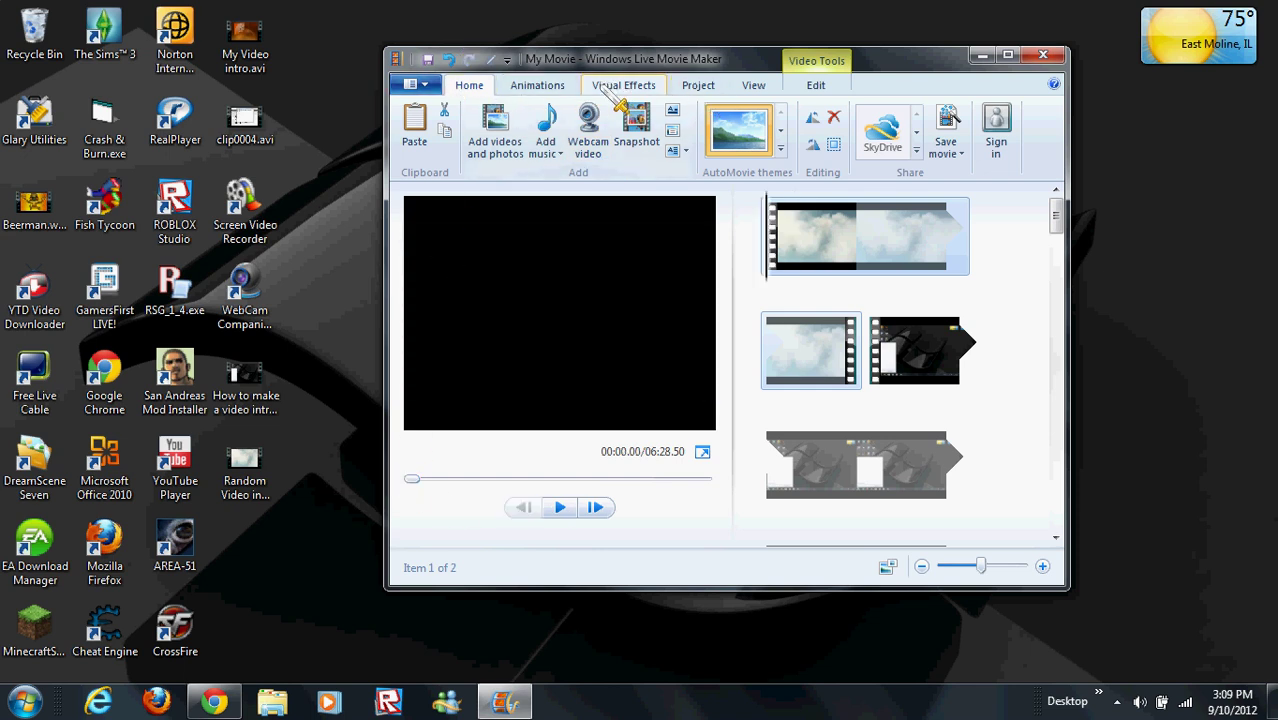
pyautogui.click(610, 86)
pyautogui.click(555, 86)
pyautogui.click(620, 86)
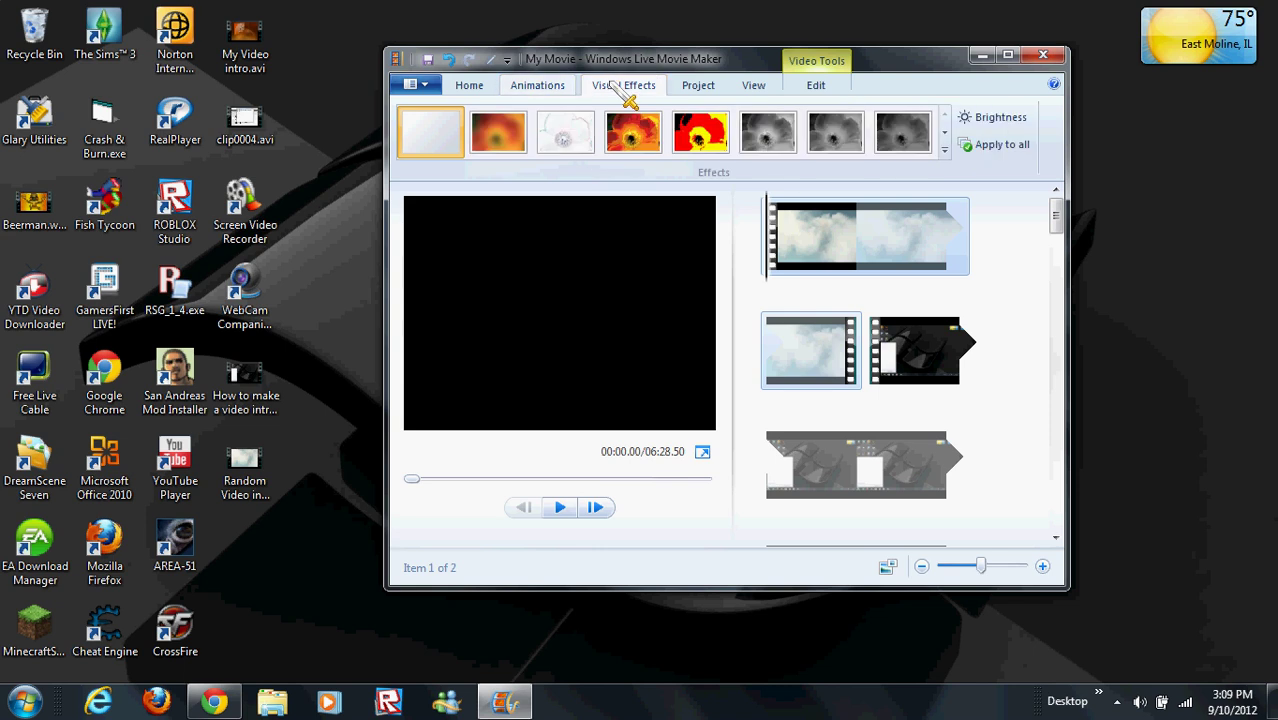
pyautogui.click(468, 88)
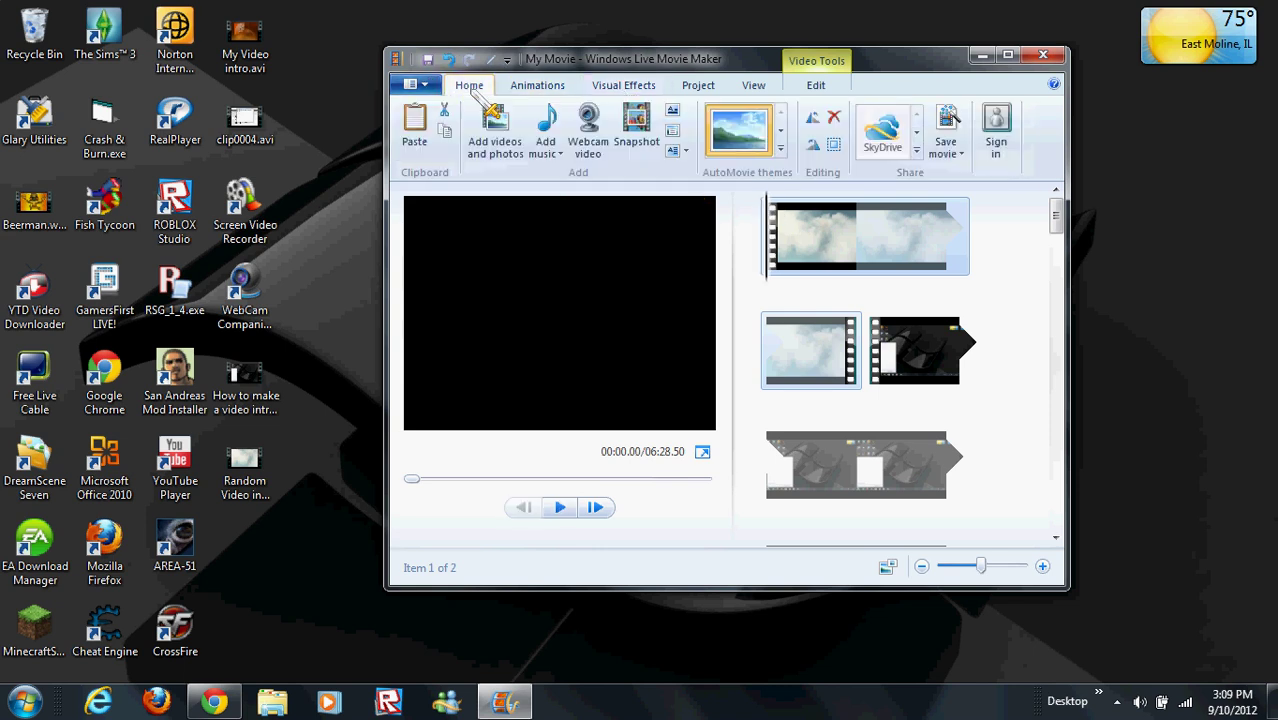
# Step: Choose Save movie > Recommended for this project from the Movie Maker menu
pyautogui.click(414, 85)
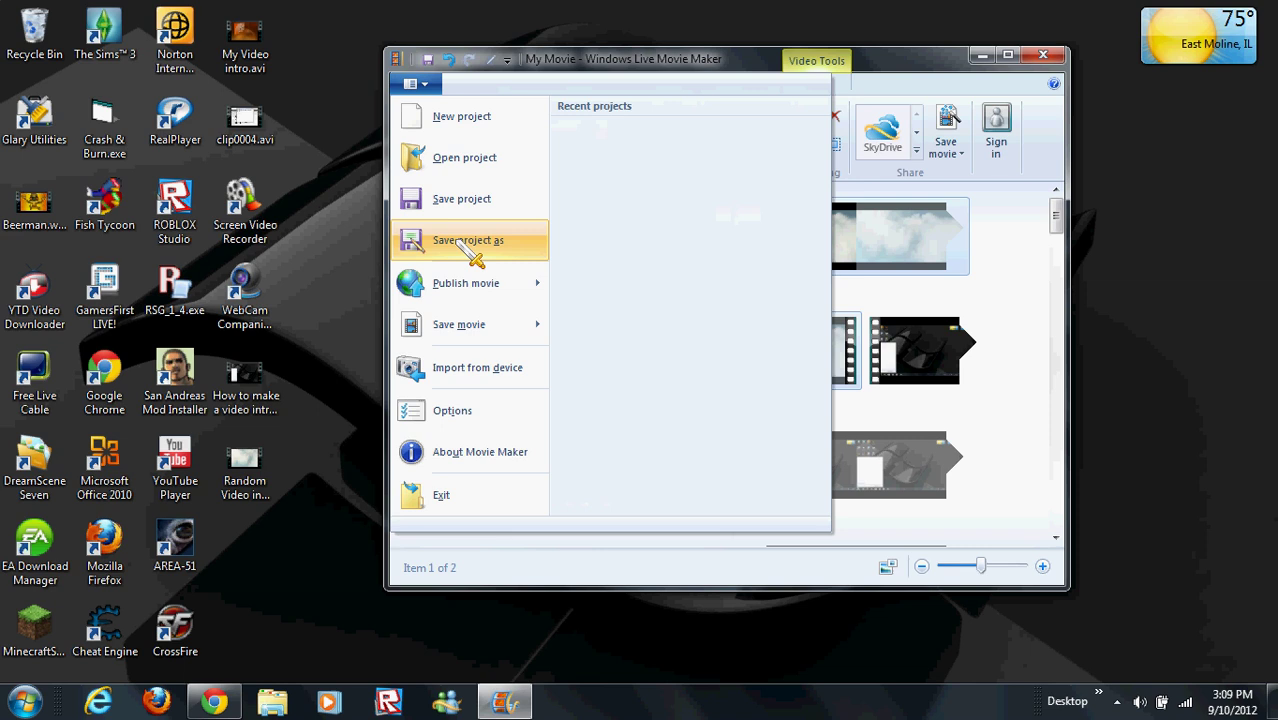
pyautogui.moveTo(462, 334)
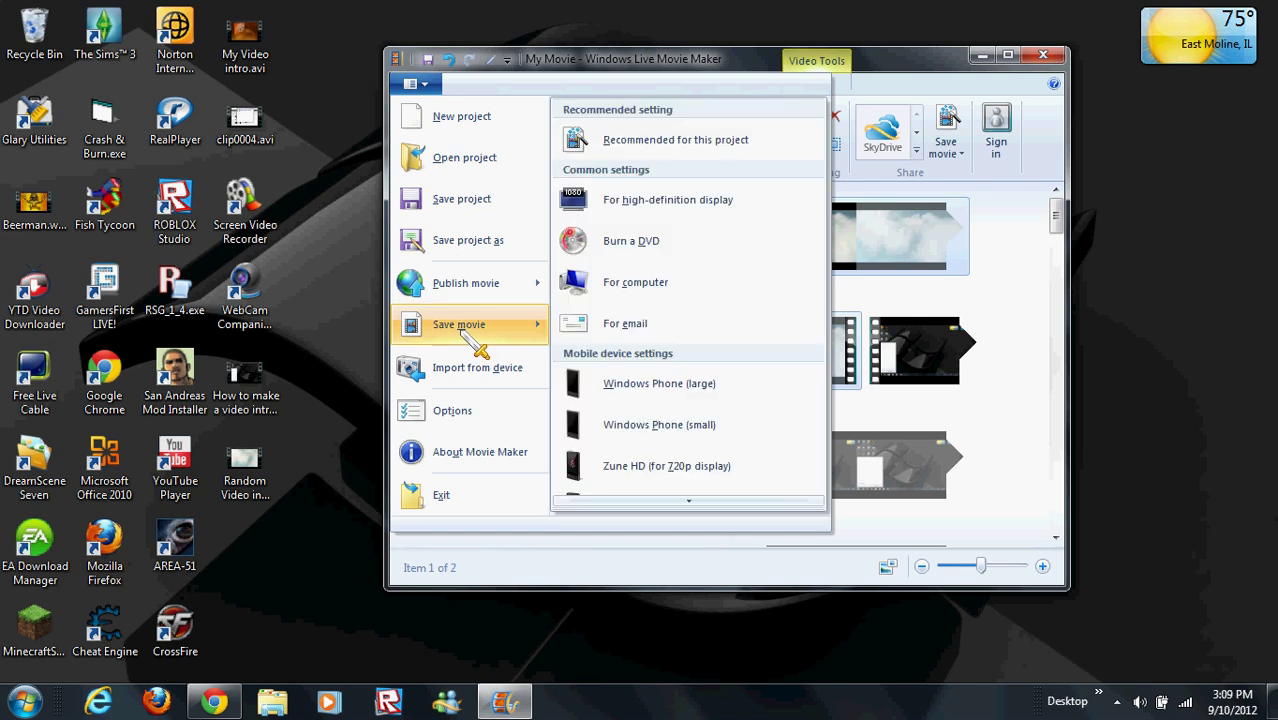
pyautogui.click(680, 152)
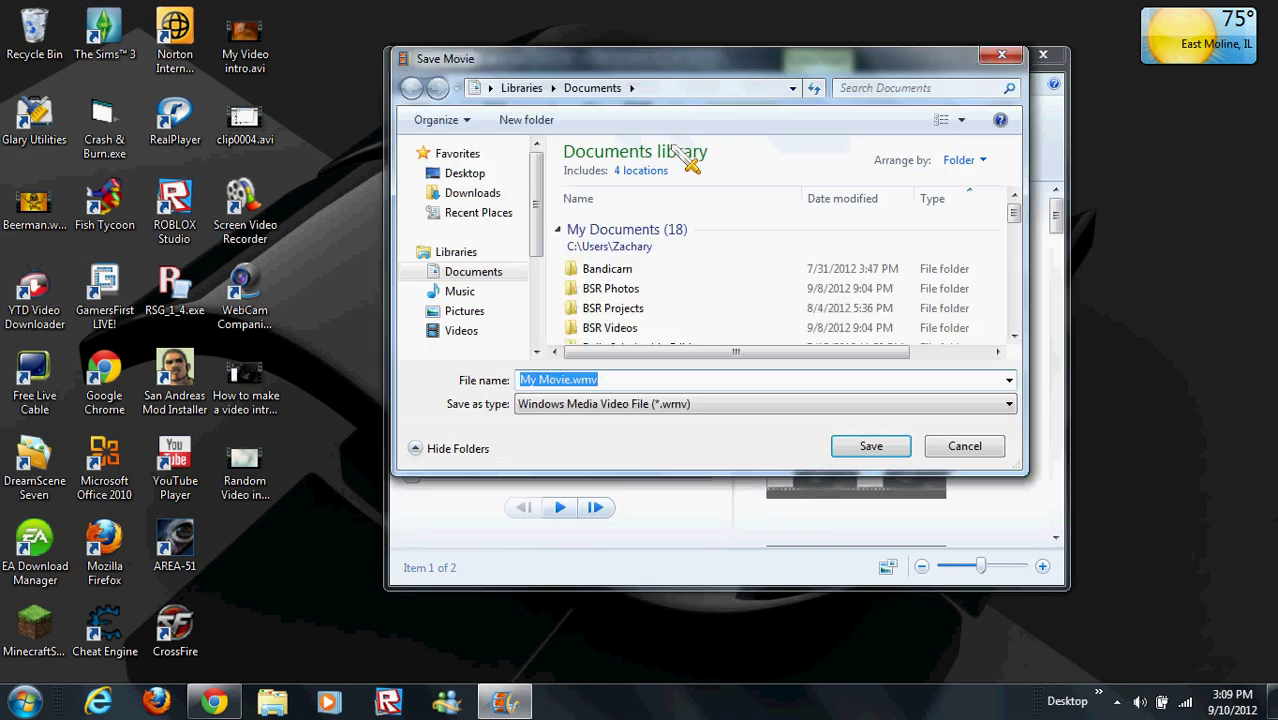
# Step: Save the movie as Random.wmv in the Videos library
pyautogui.moveTo(1012, 210)
pyautogui.mouseDown()
pyautogui.moveTo(1010, 330)
pyautogui.moveTo(1004, 188)
pyautogui.mouseUp()
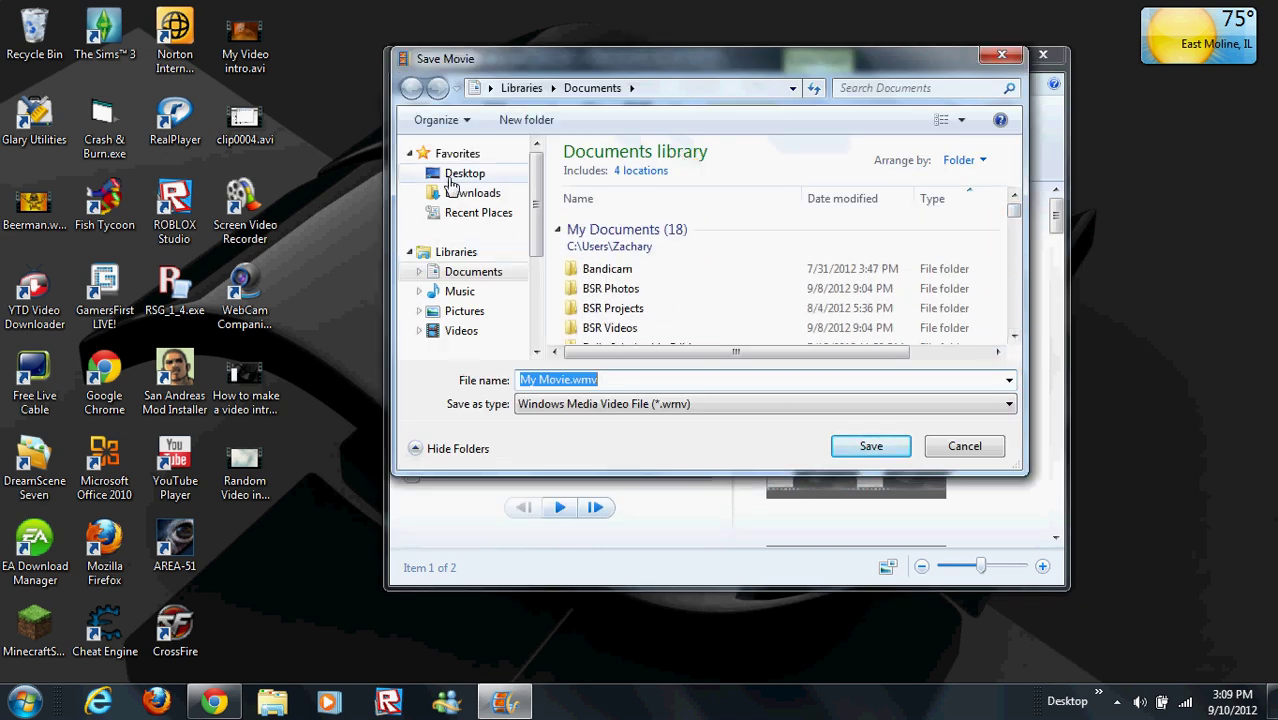
pyautogui.click(465, 175)
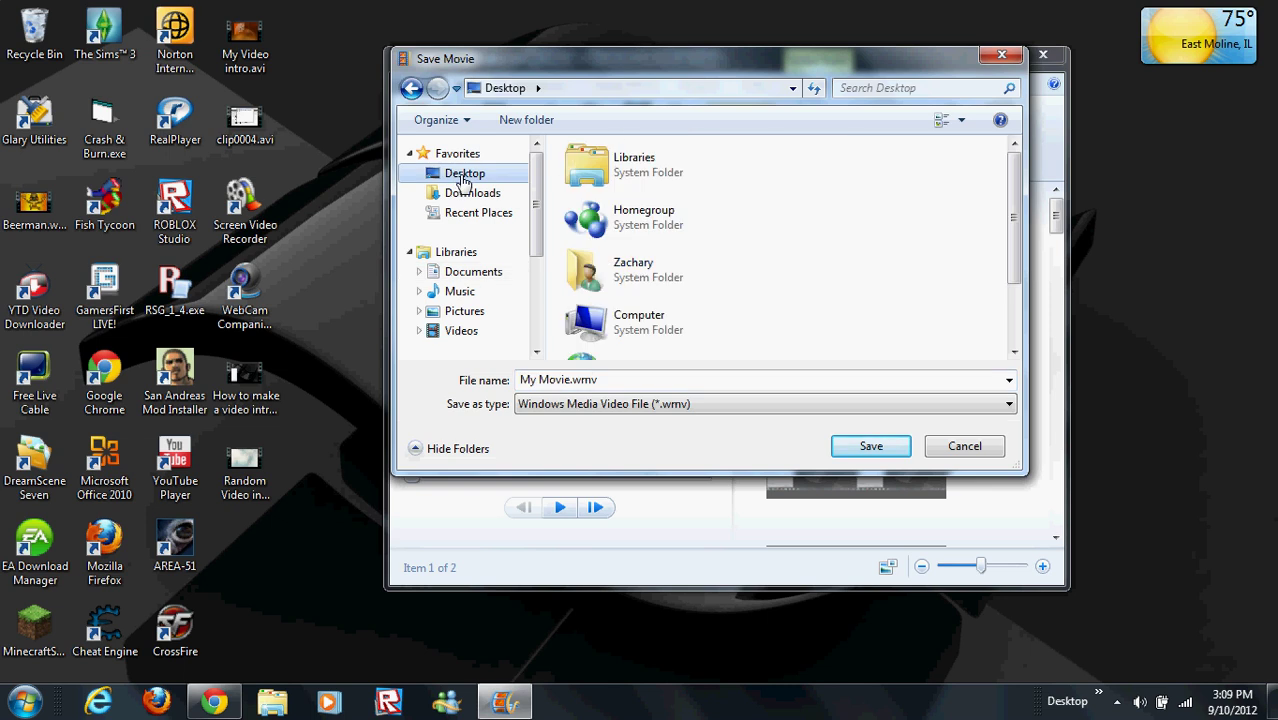
pyautogui.click(456, 274)
pyautogui.click(460, 330)
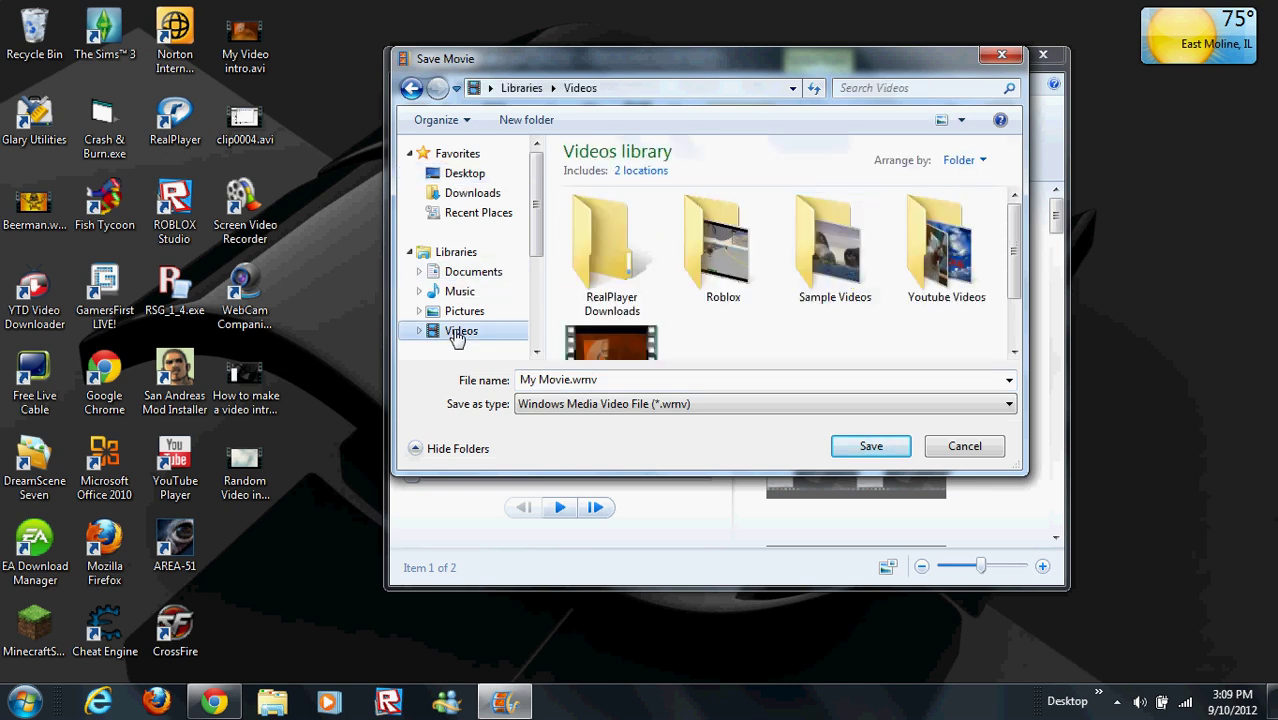
pyautogui.click(644, 380)
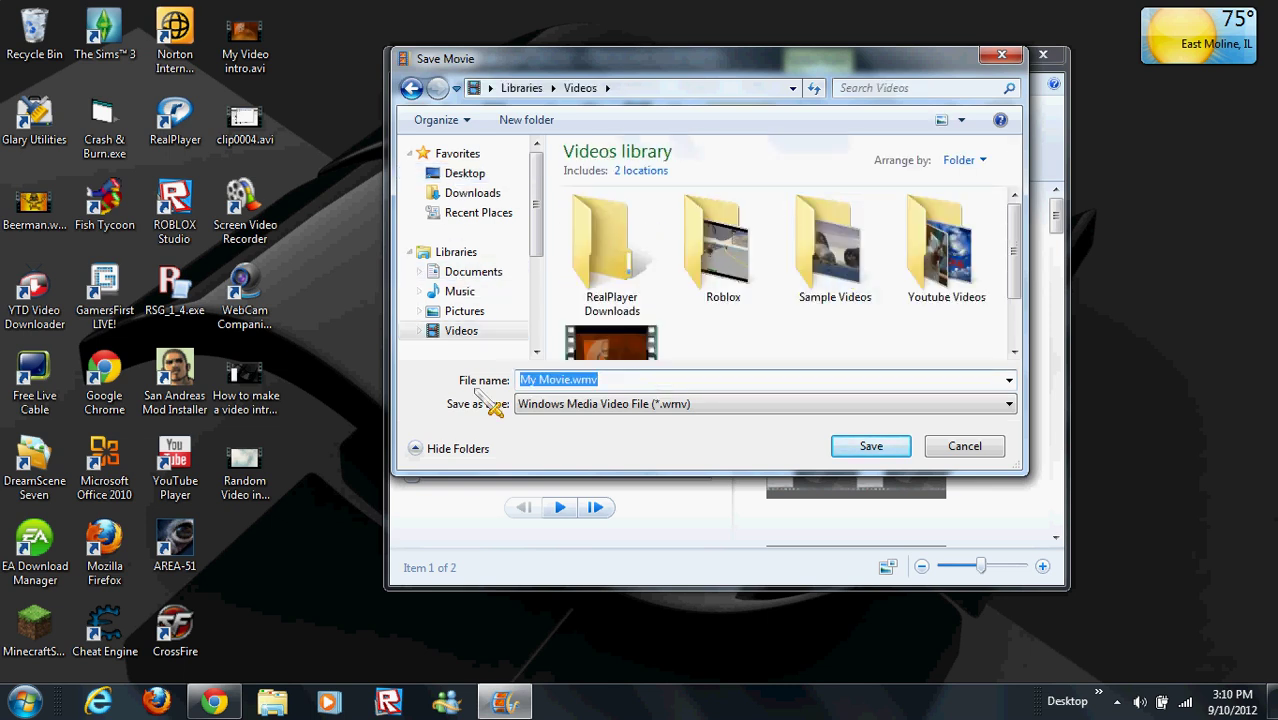
pyautogui.write('Ramd')
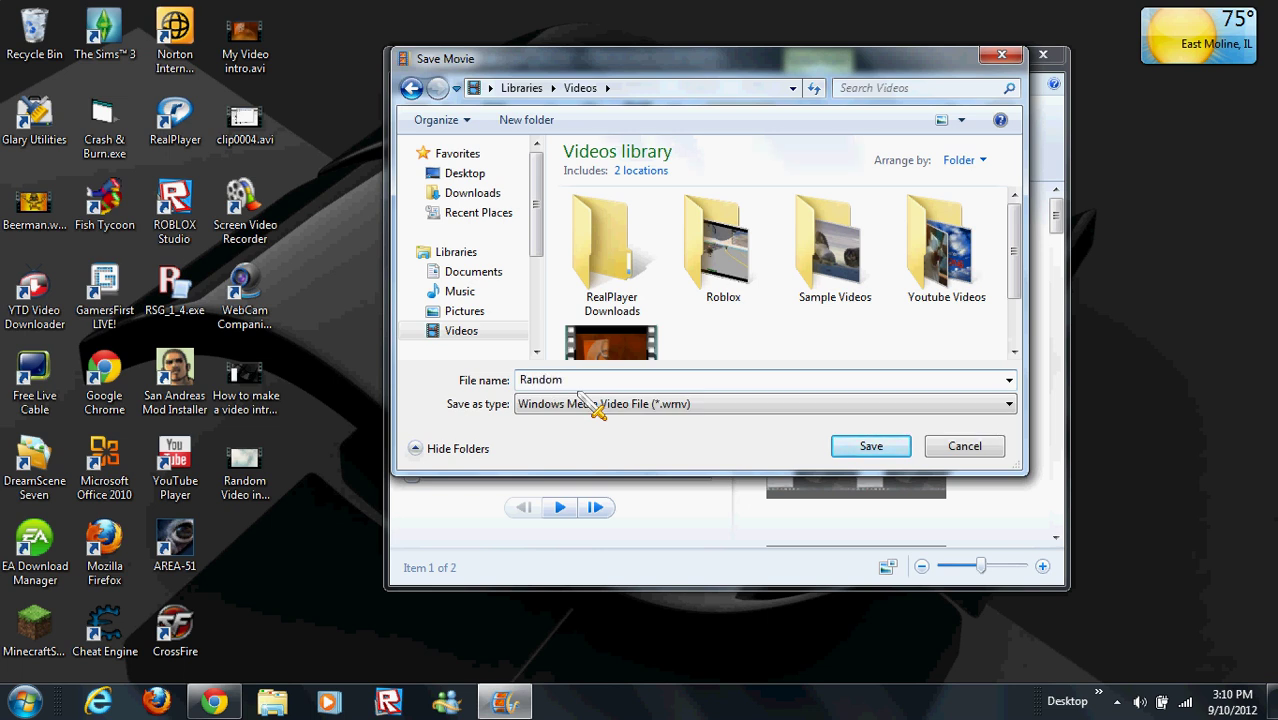
pyautogui.click(870, 444)
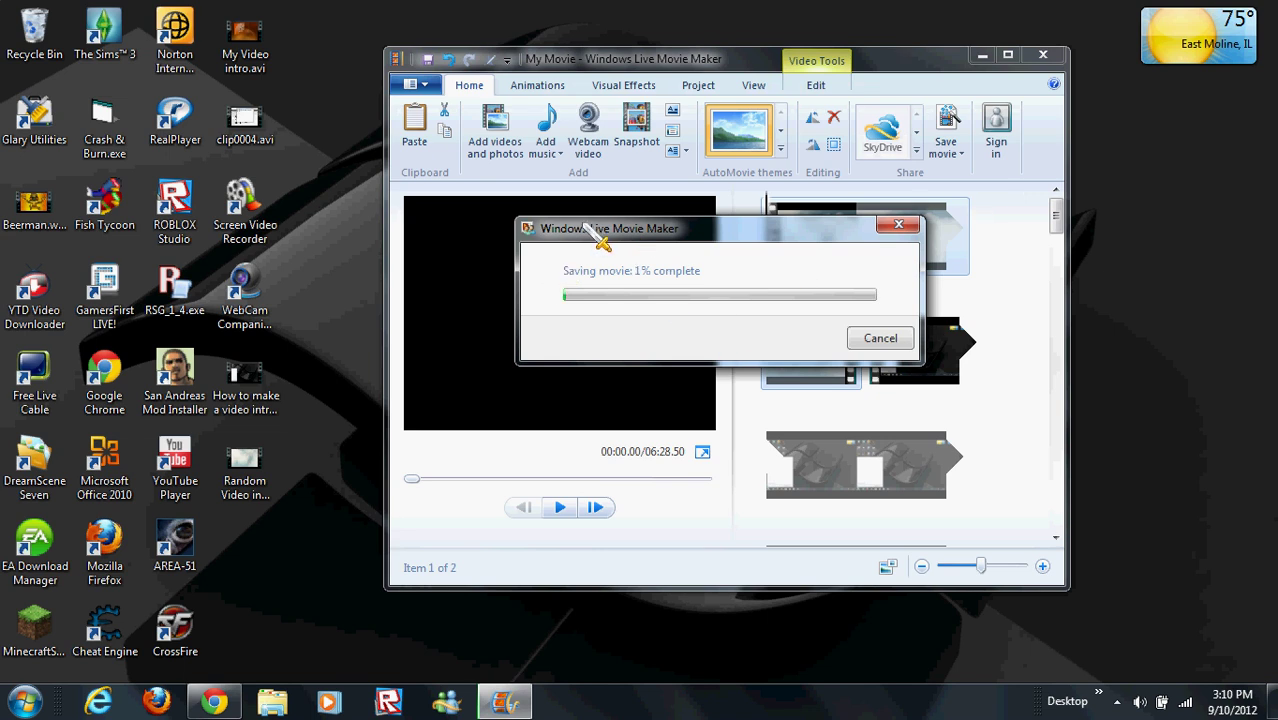
# Step: Move the saving progress window aside while Random.wmv finishes exporting
pyautogui.moveTo(595, 232); pyautogui.dragTo(567, 266)
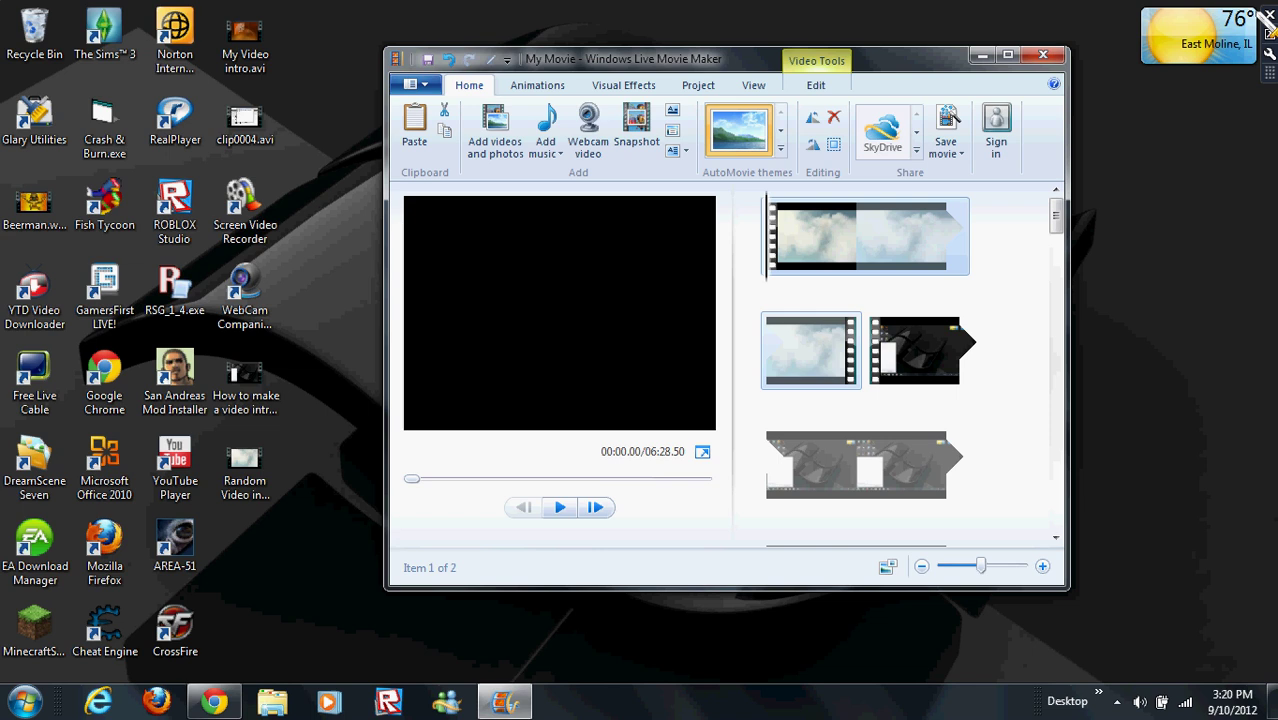
# Step: Open Random.wmv from the Videos library in Media Player, pause it, and close the player
pyautogui.click(24, 702)
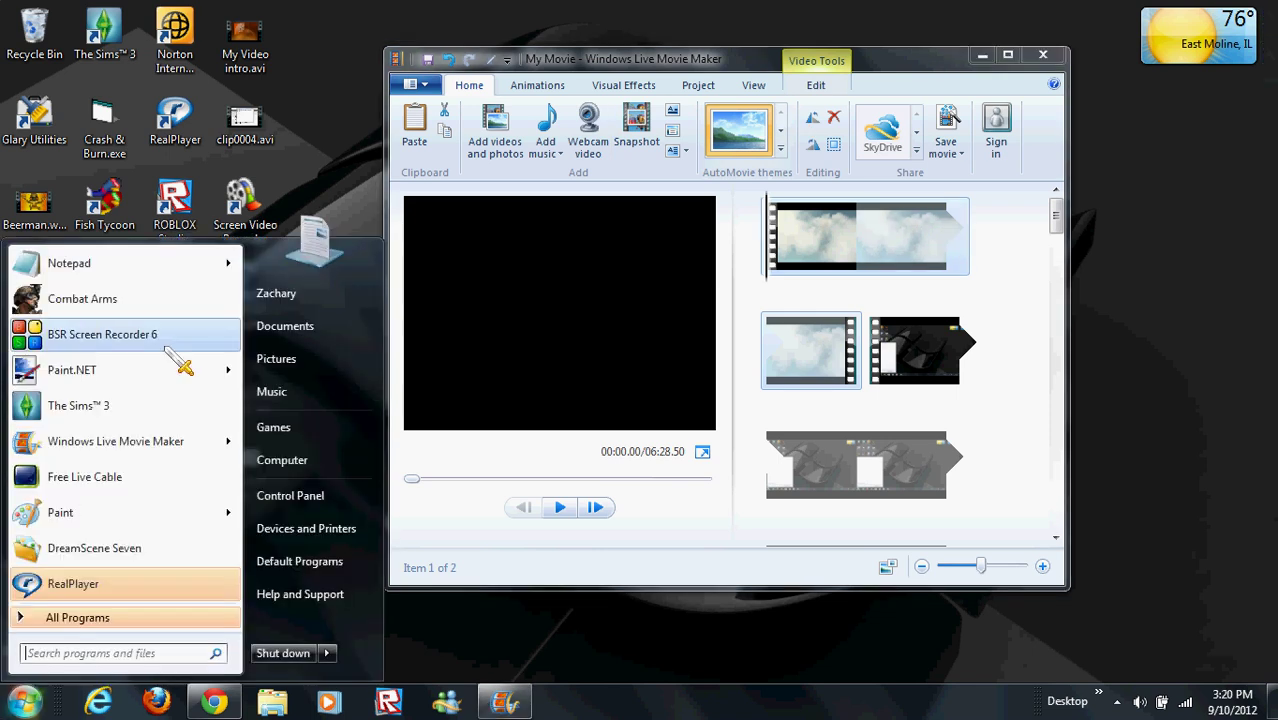
pyautogui.click(293, 330)
pyautogui.click(406, 379)
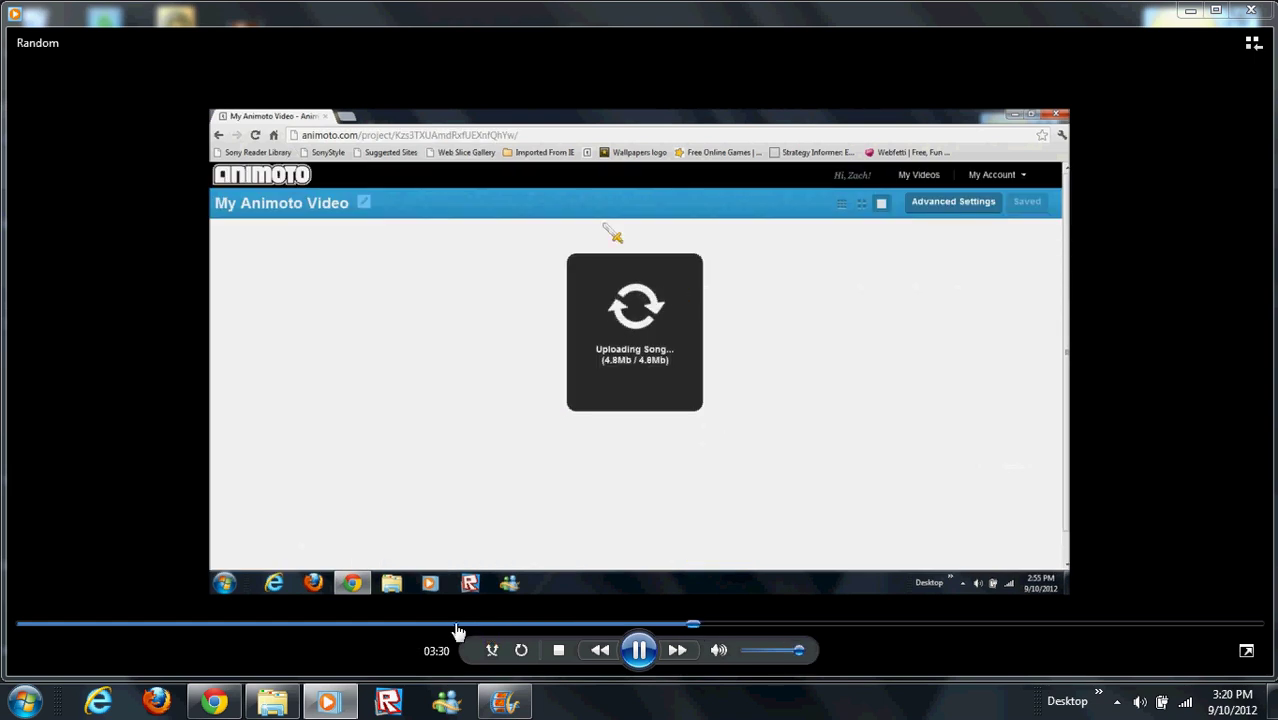
pyautogui.click(645, 645)
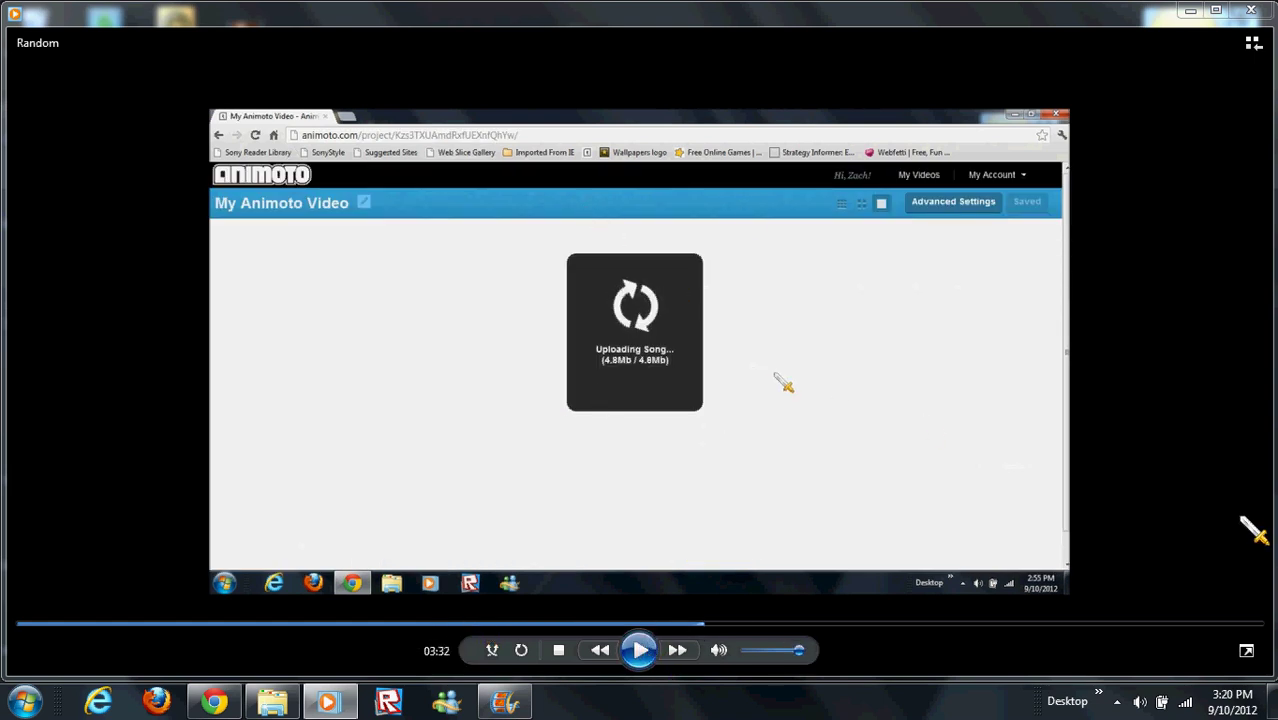
pyautogui.click(1251, 10)
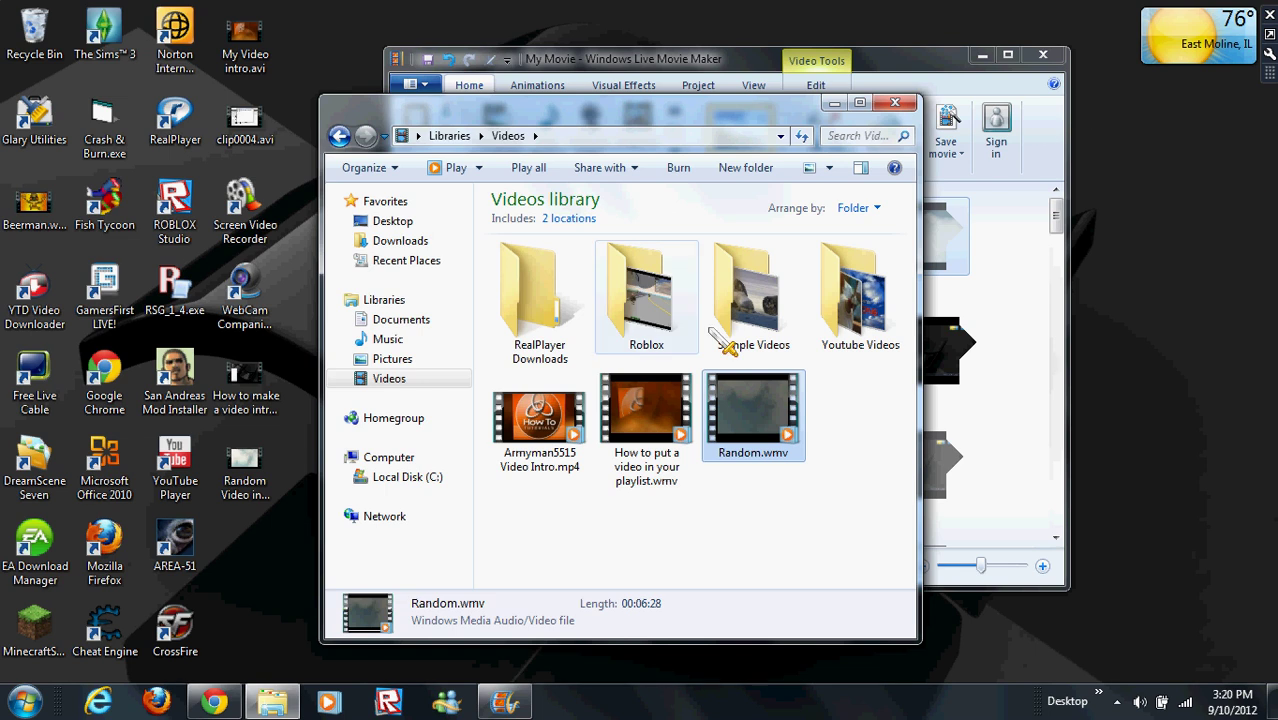
pyautogui.click(1135, 177)
pyautogui.moveTo(1102, 108); pyautogui.dragTo(1250, 334)
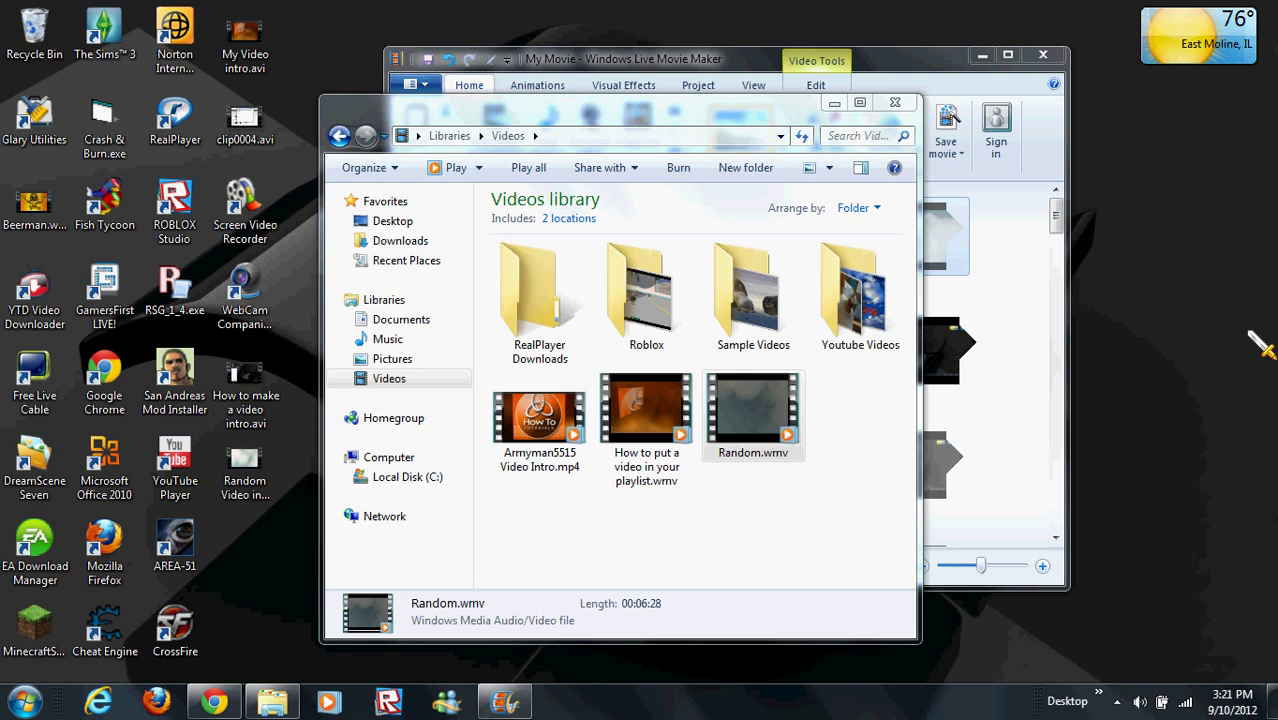